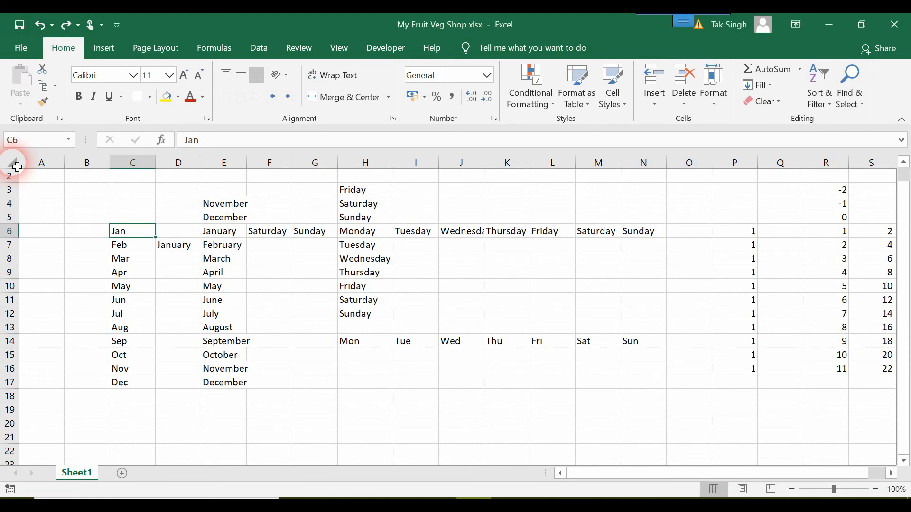
Clear all the contents of Sheet1
left_click(17, 167)
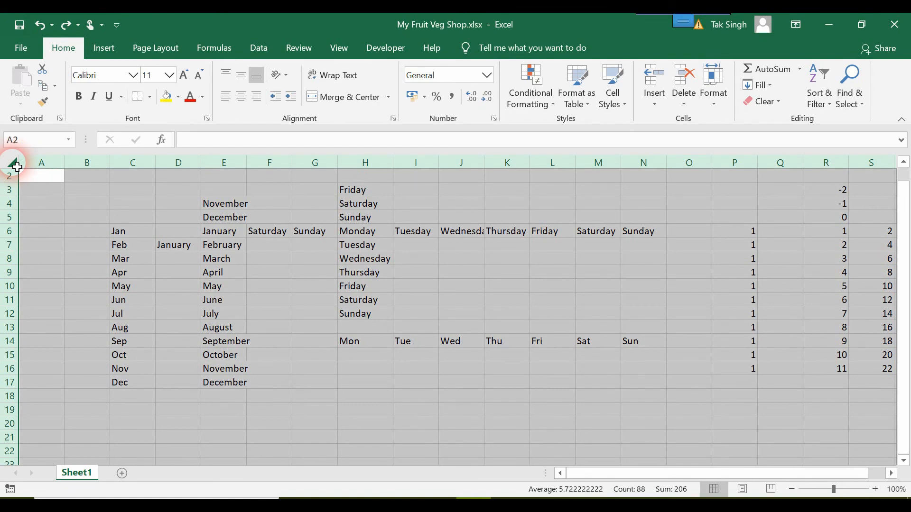
key("Delete")
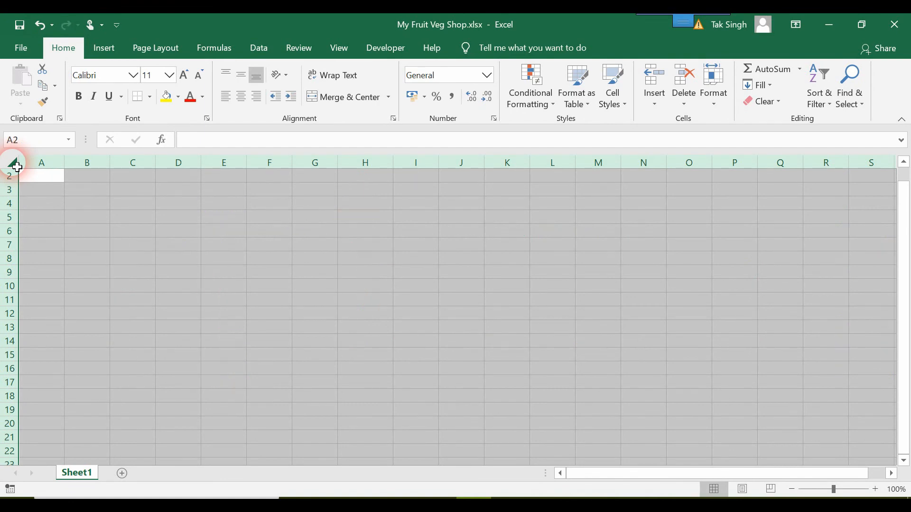
left_click(189, 290)
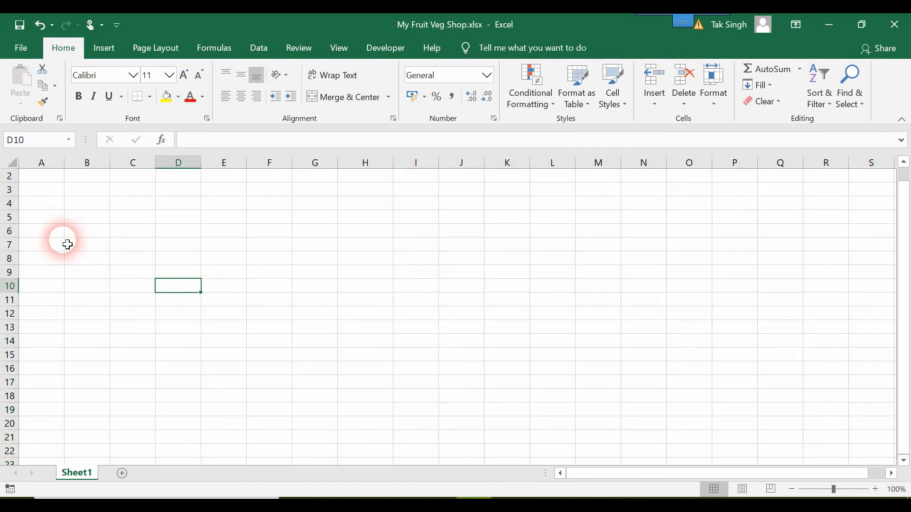
Enter the heading "Item" in cell C5
left_click(131, 224)
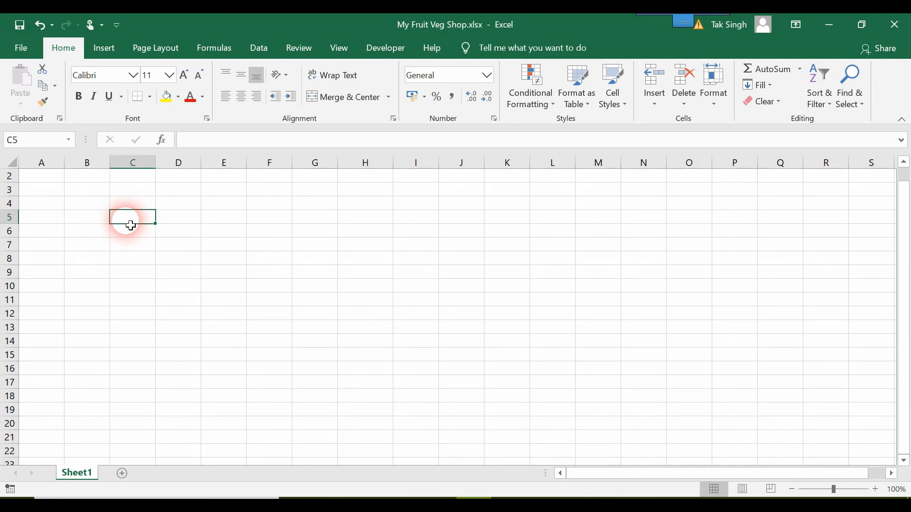
type("Item")
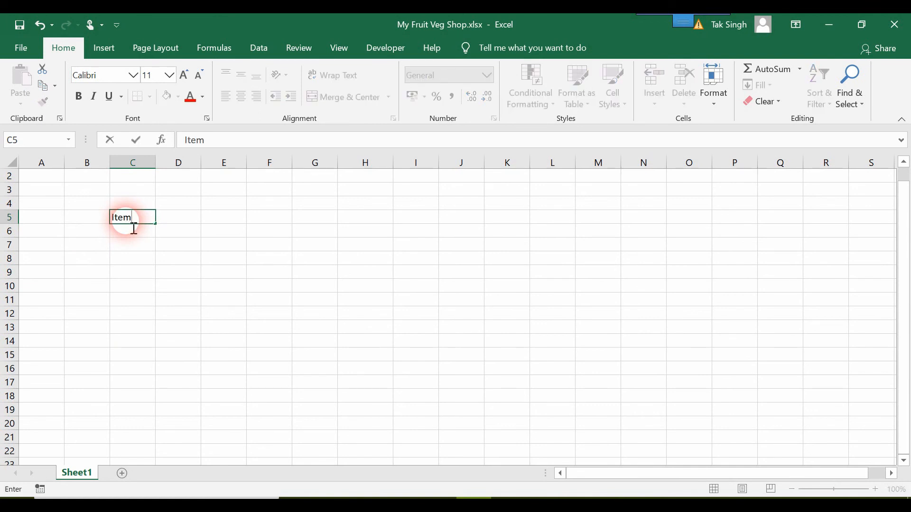
key("Return")
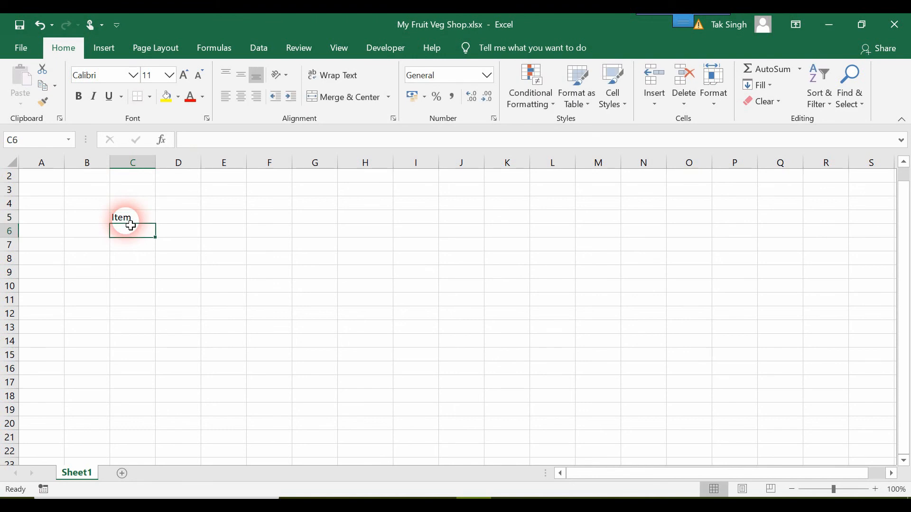
Enter "Mon" in D5 and fill the weekday series across to "Sun" in J5
left_click(191, 224)
type("Mon")
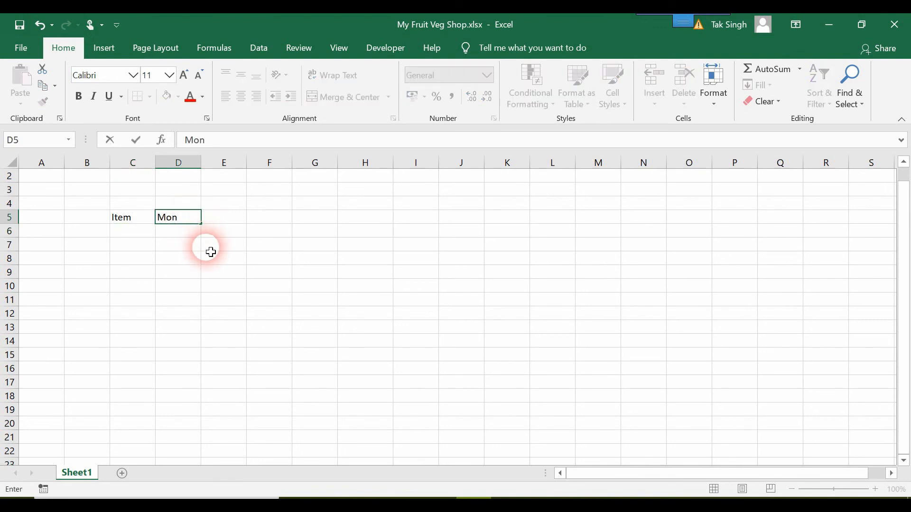
left_click_drag(209, 250, 481, 222)
left_click(178, 217)
left_click(360, 319)
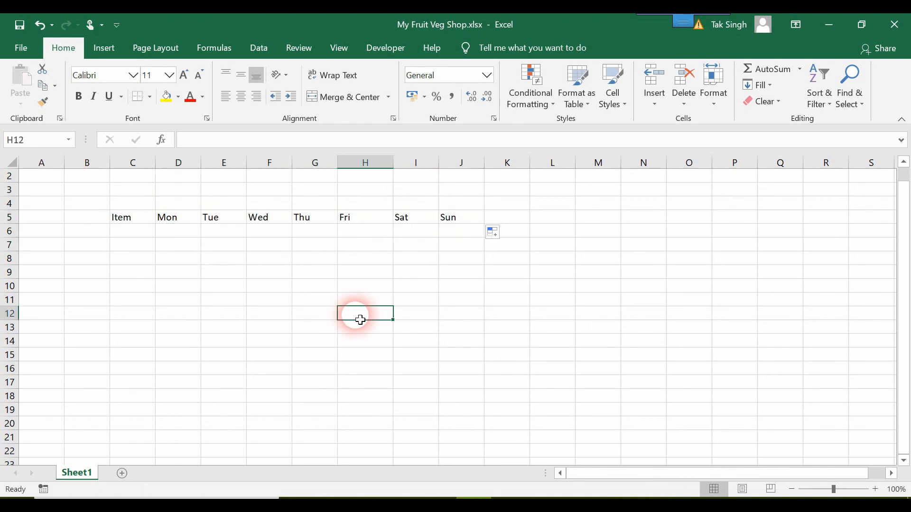
Enter "Ice Cream" as the first item in cell C6
left_click(139, 237)
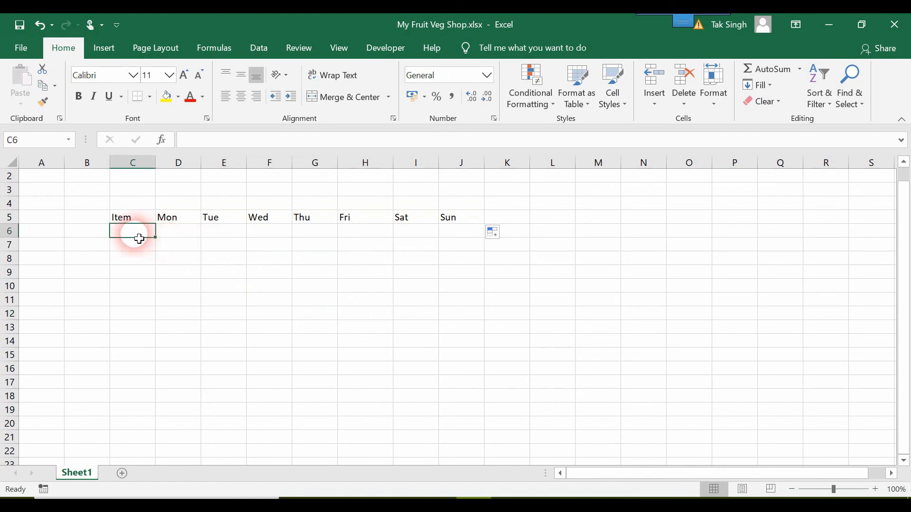
type("Ice")
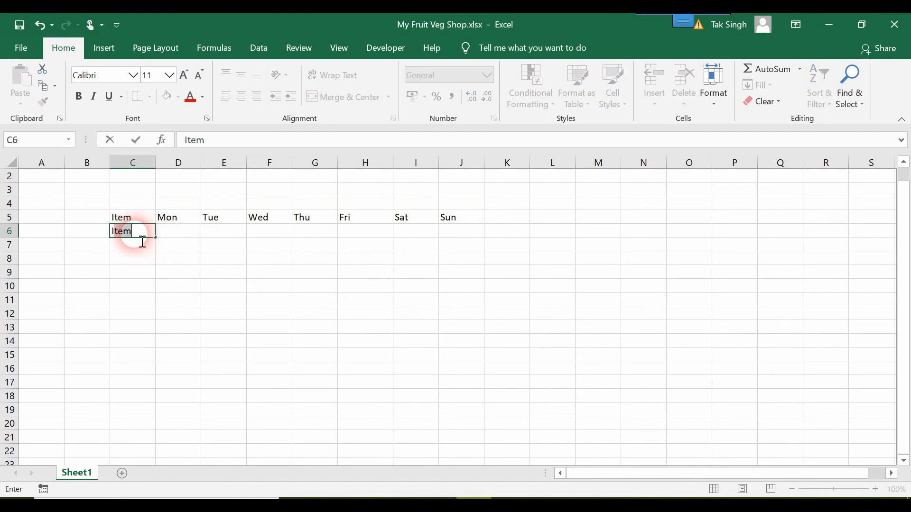
type(" c")
key("BackSpace")
type("CReam")
left_click_drag(252, 361, 212, 356)
left_click(213, 355)
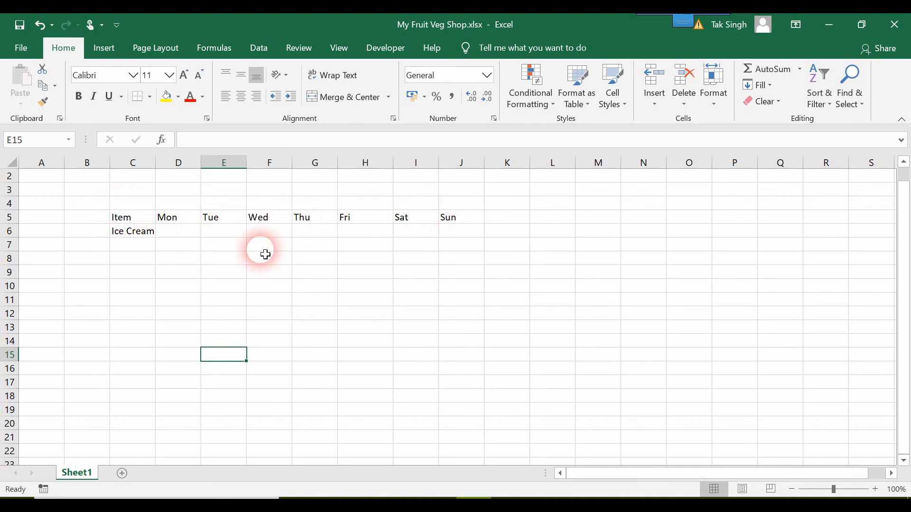
Change the font colour of the "Item" heading in C5 to the standard light blue
left_click(140, 223)
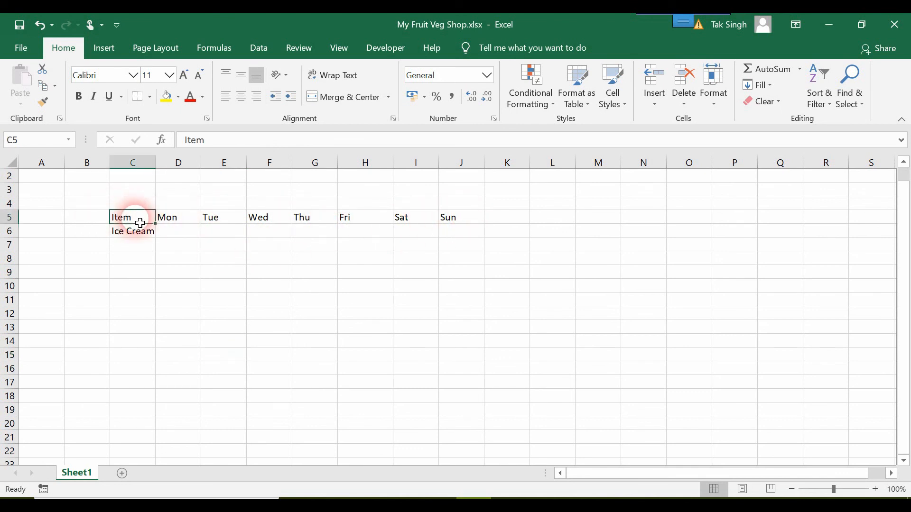
left_click(197, 95)
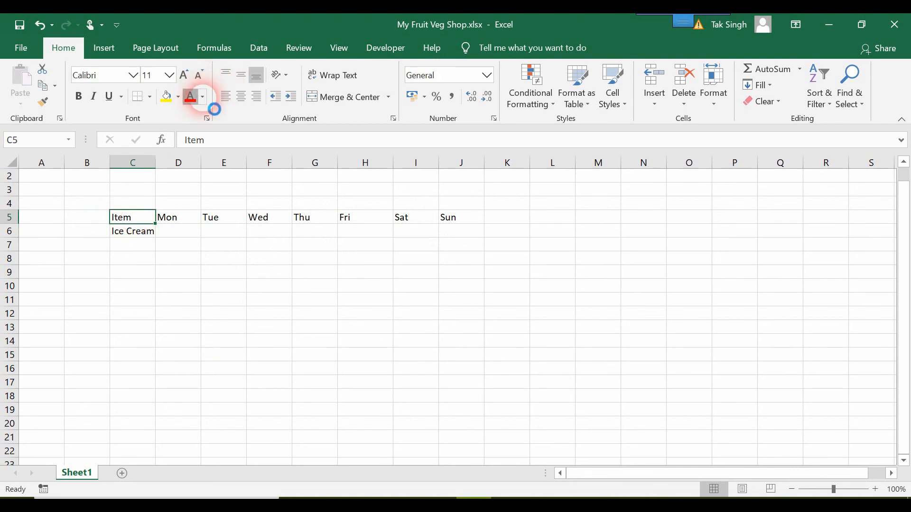
left_click(202, 97)
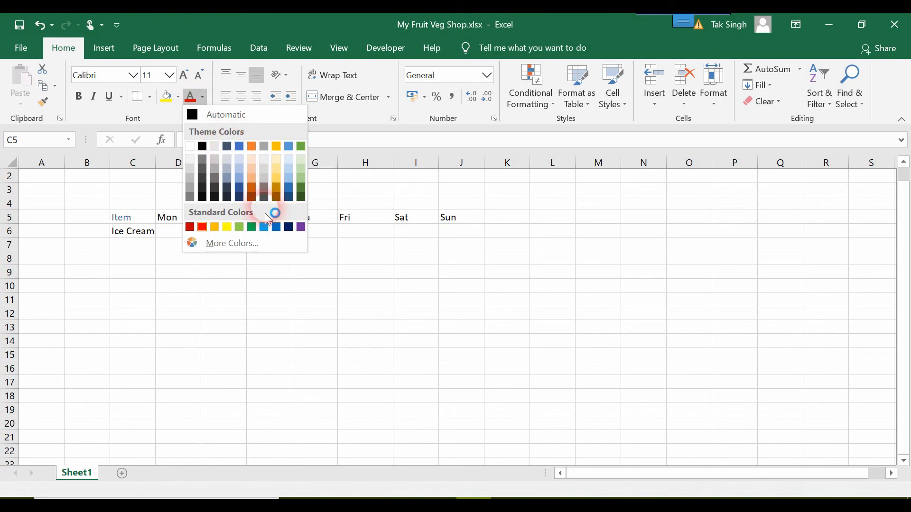
left_click(264, 228)
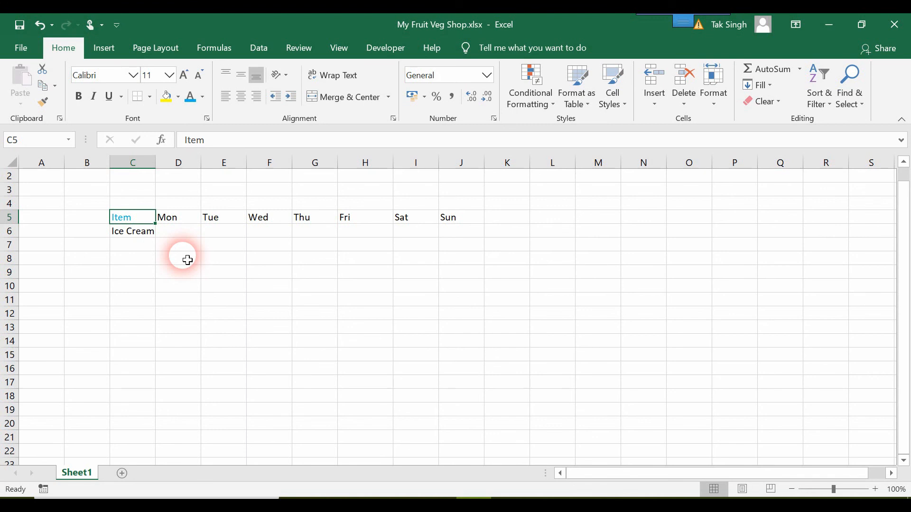
left_click(188, 220)
left_click(216, 219)
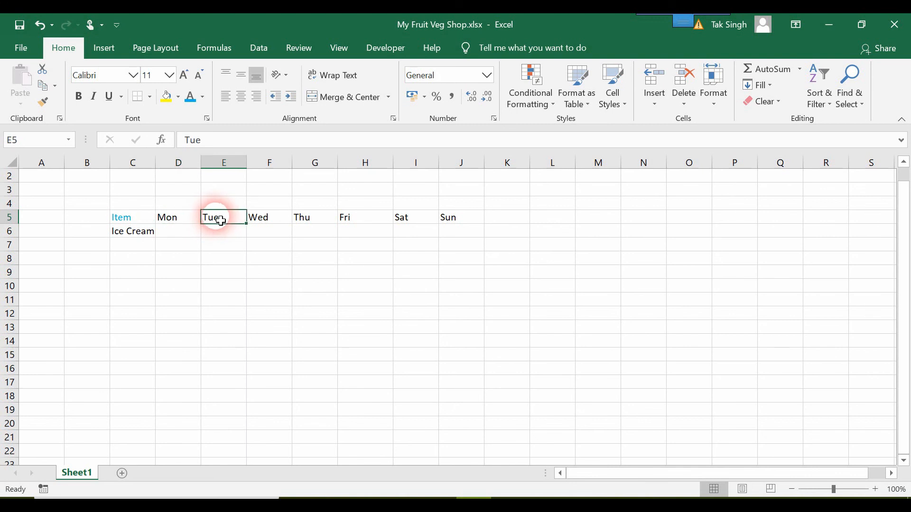
left_click(284, 224)
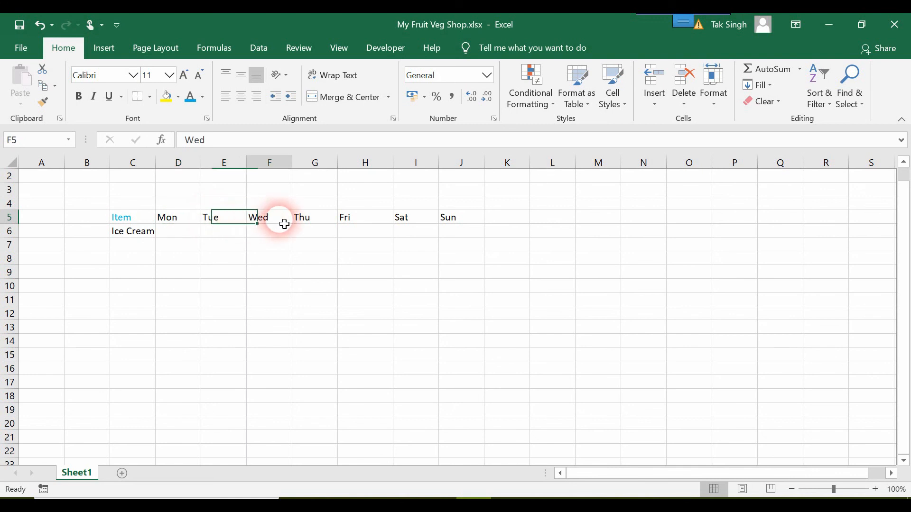
left_click(328, 222)
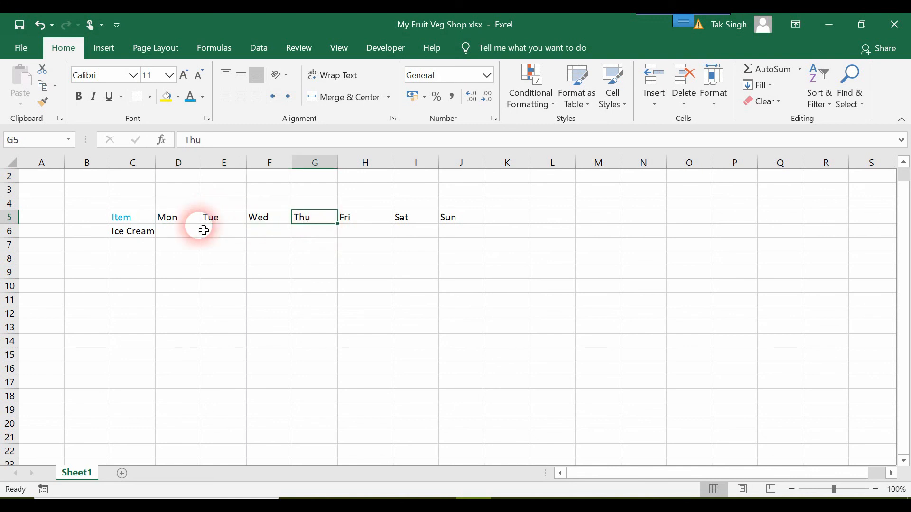
left_click(129, 221)
left_click_drag(130, 223, 461, 219)
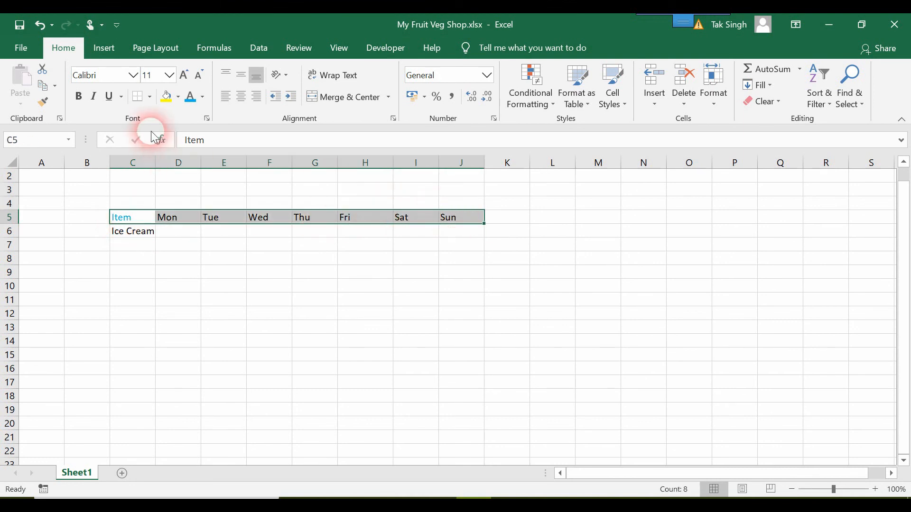
left_click(285, 245)
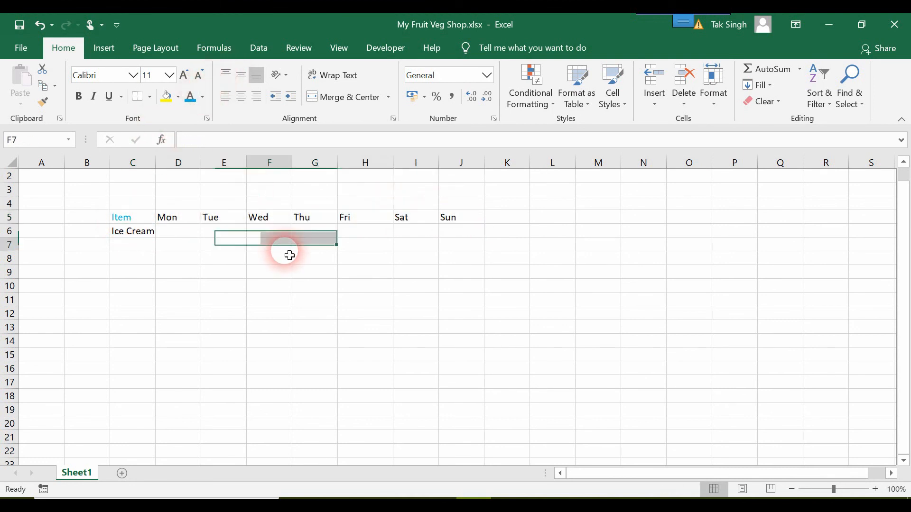
Set the font of the "Item" heading in C5 to Comic Sans MS
left_click(134, 221)
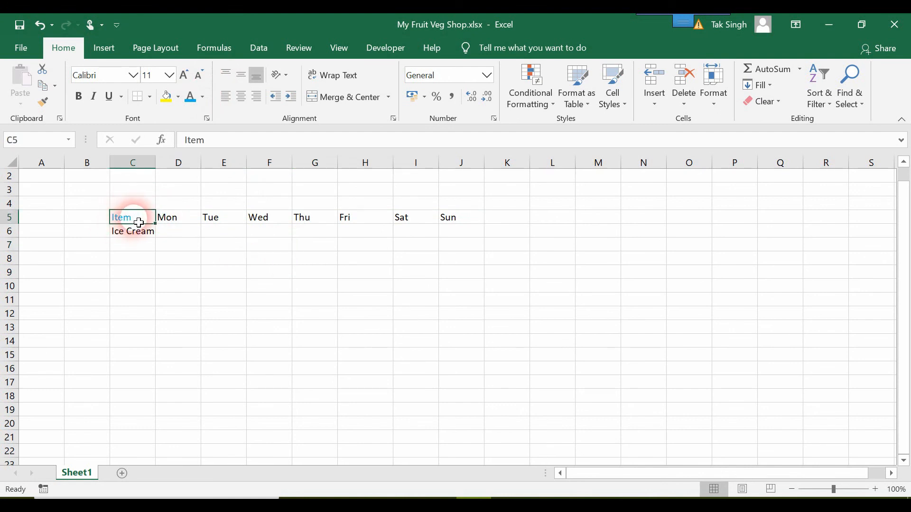
left_click(121, 81)
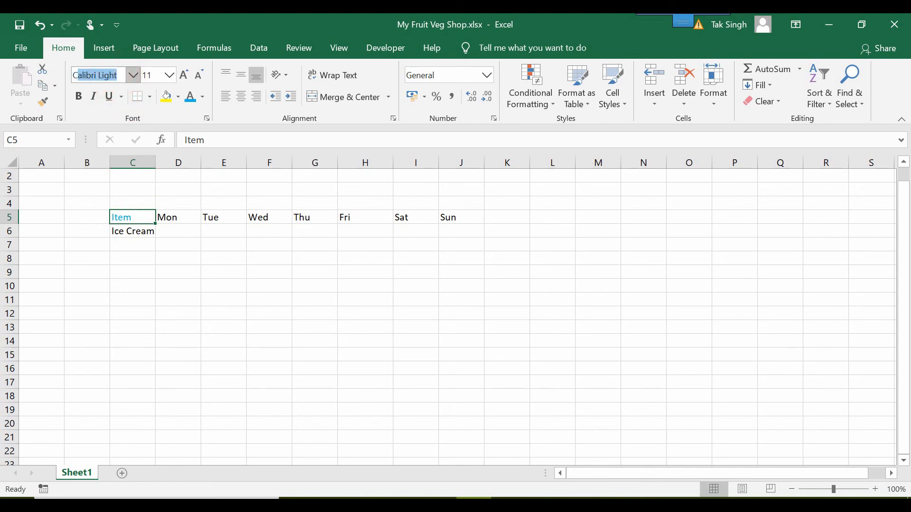
type("Co,ic")
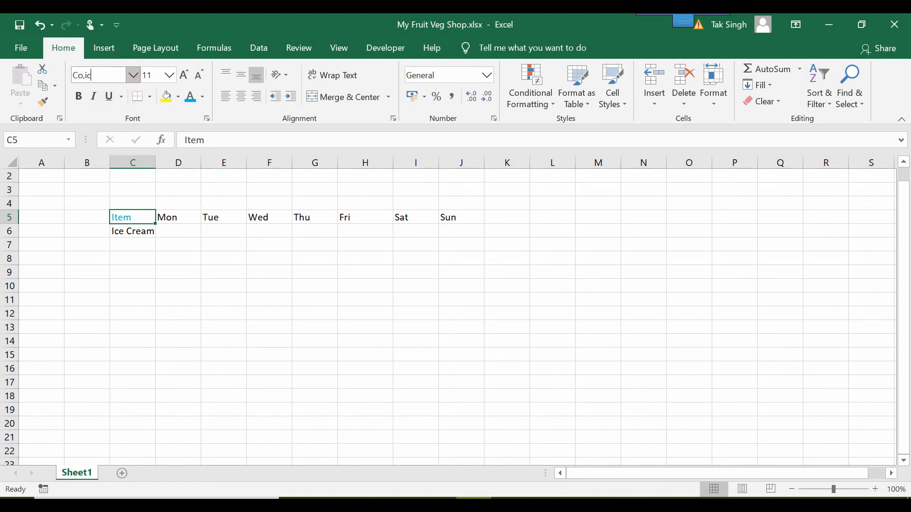
key("BackSpace")
key("BackSpace")
key("BackSpace")
type("mic")
key("Return")
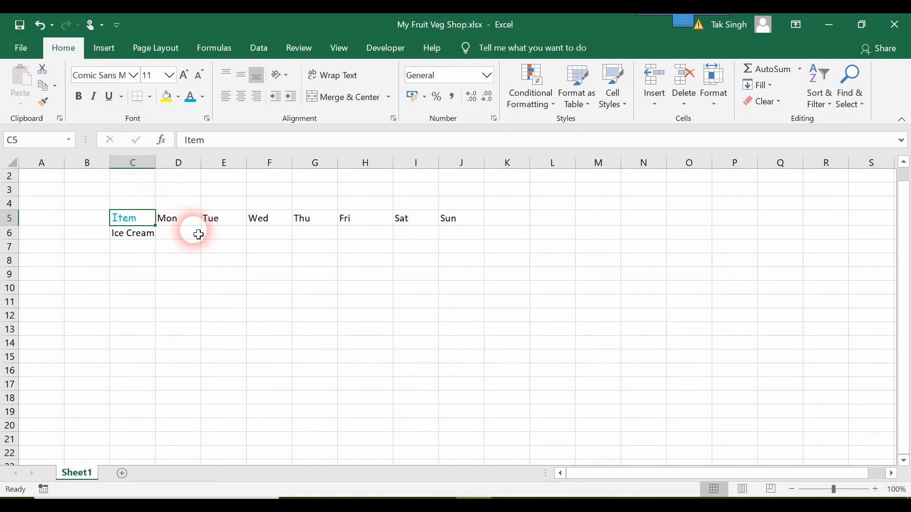
Bold the "Item" heading in C5 and try to copy its formatting onto the "Mon" heading in D5
left_click(78, 96)
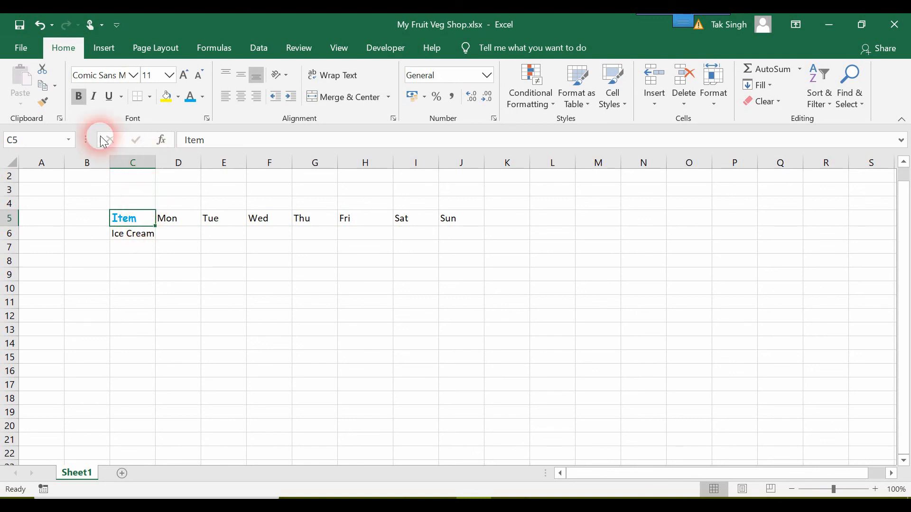
left_click(45, 104)
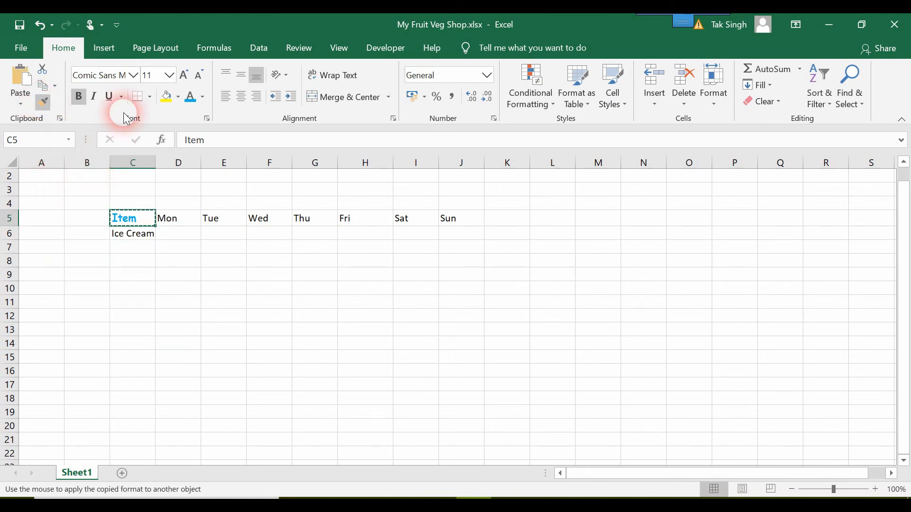
left_click(188, 227)
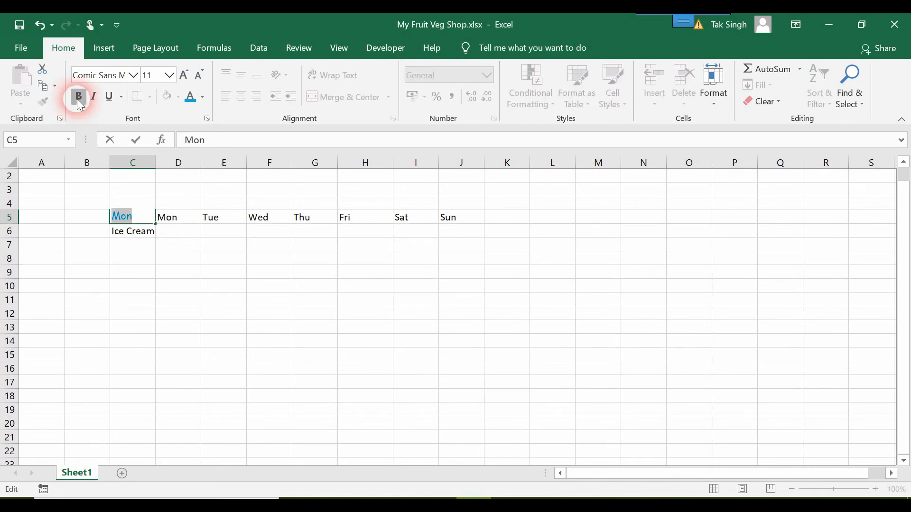
Bold the text in C5 and copy its formatting across the whole heading row, C5 to J5, with Format Painter
left_click(77, 98)
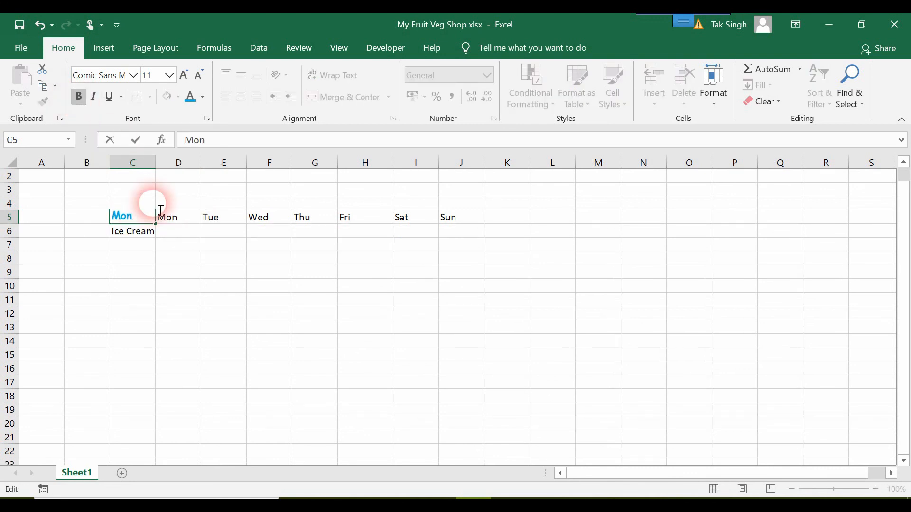
left_click(253, 316)
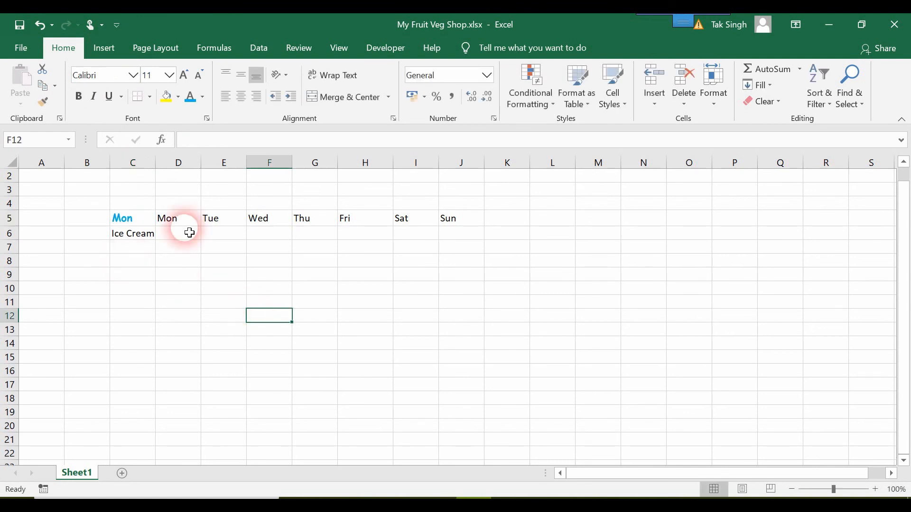
left_click(143, 217)
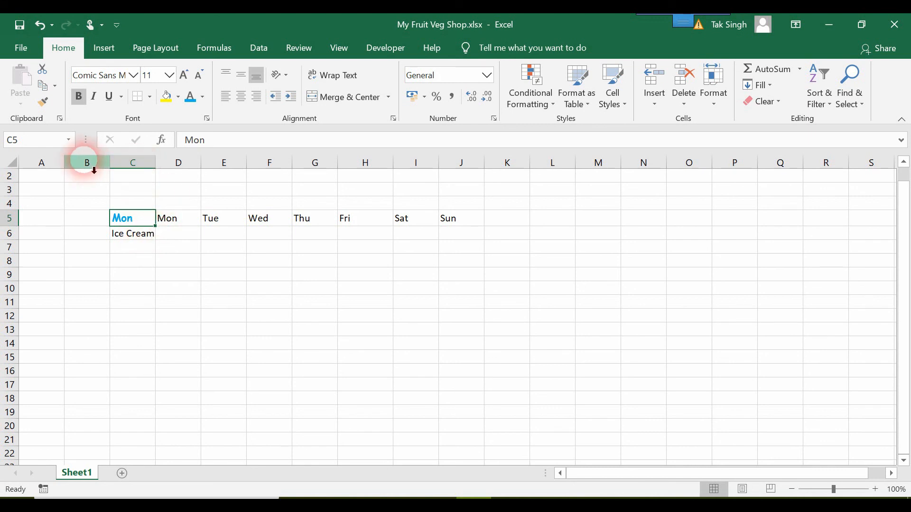
left_click(44, 103)
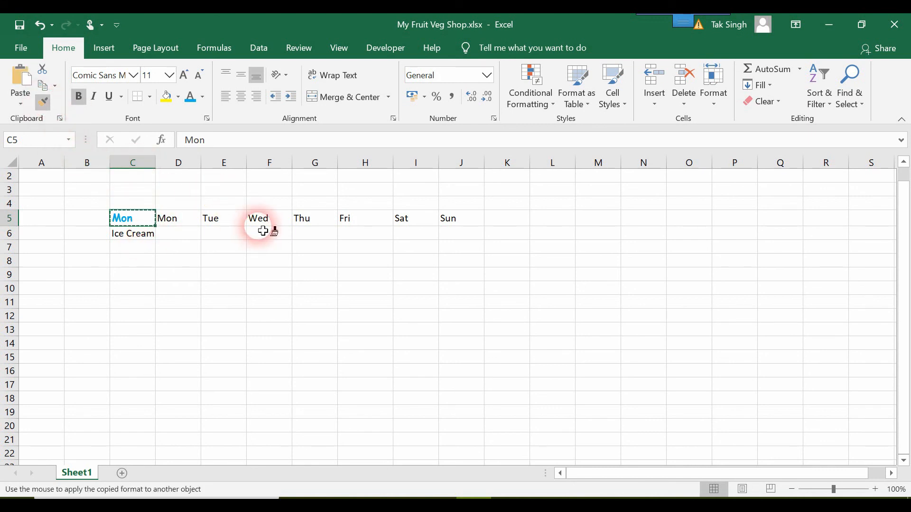
mouse_move(139, 224)
left_mouse_down()
mouse_move(440, 206)
mouse_move(349, 218)
mouse_move(450, 221)
left_mouse_up()
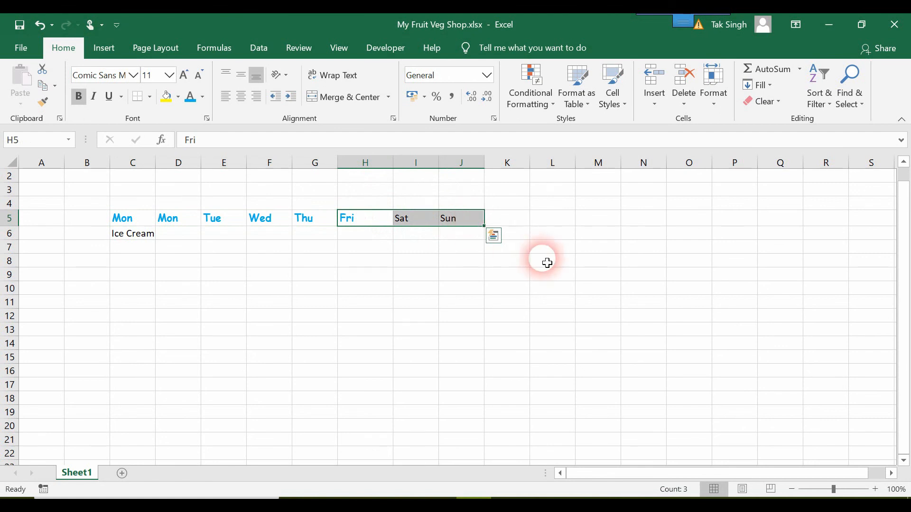
left_click(345, 216)
left_click(48, 108)
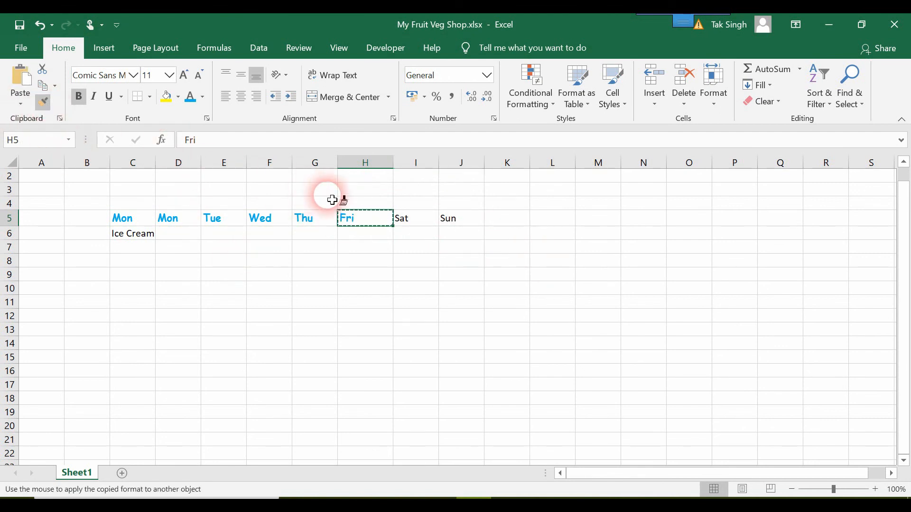
mouse_move(126, 219)
left_mouse_down()
mouse_move(315, 223)
mouse_move(471, 241)
mouse_move(461, 220)
left_mouse_up()
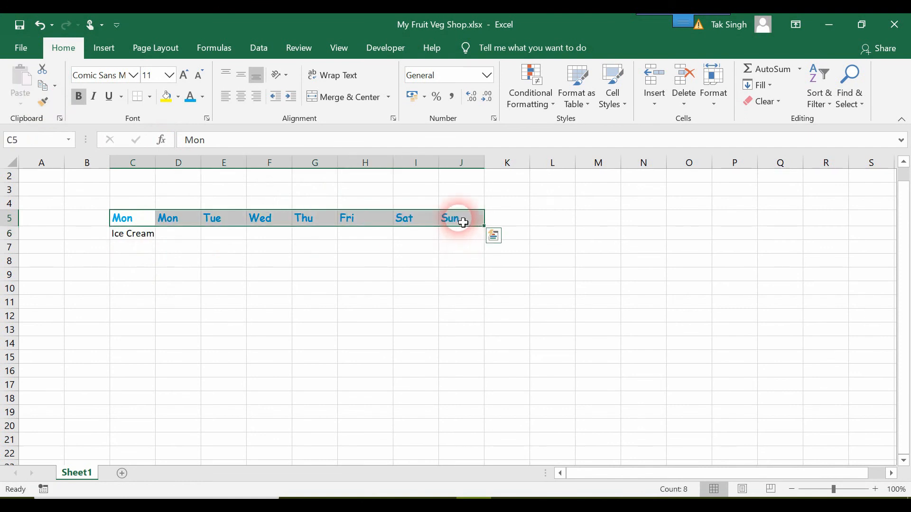
Replace the text in C5 with the heading "Item"
left_click(196, 244)
left_click(185, 206)
left_click(150, 219)
type("Item")
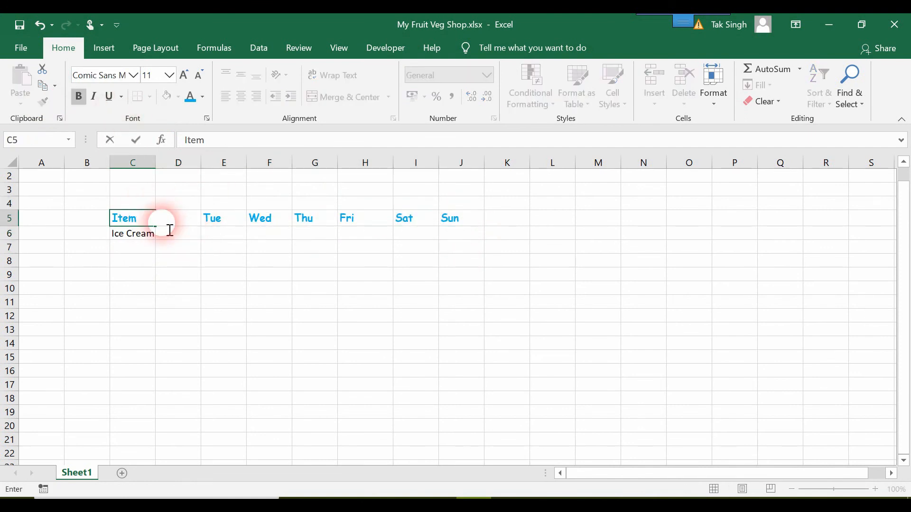
left_click_drag(200, 225, 189, 200)
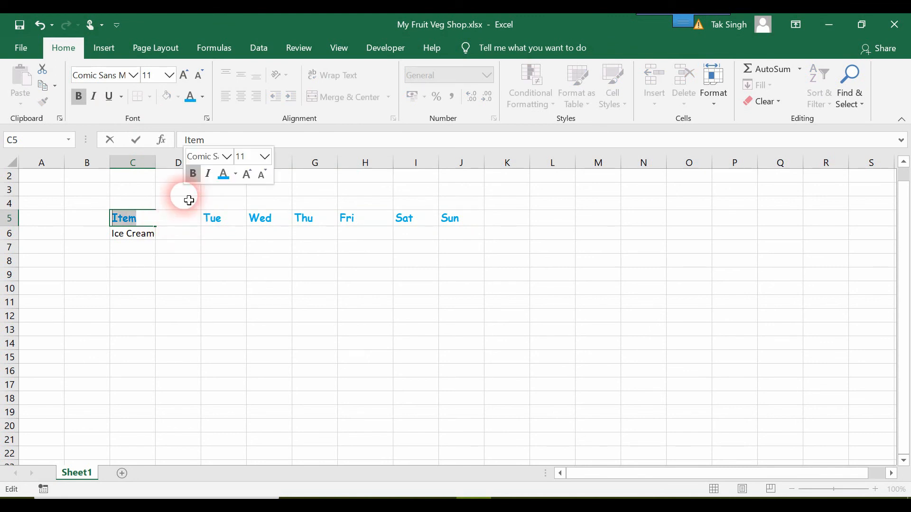
left_click(188, 192)
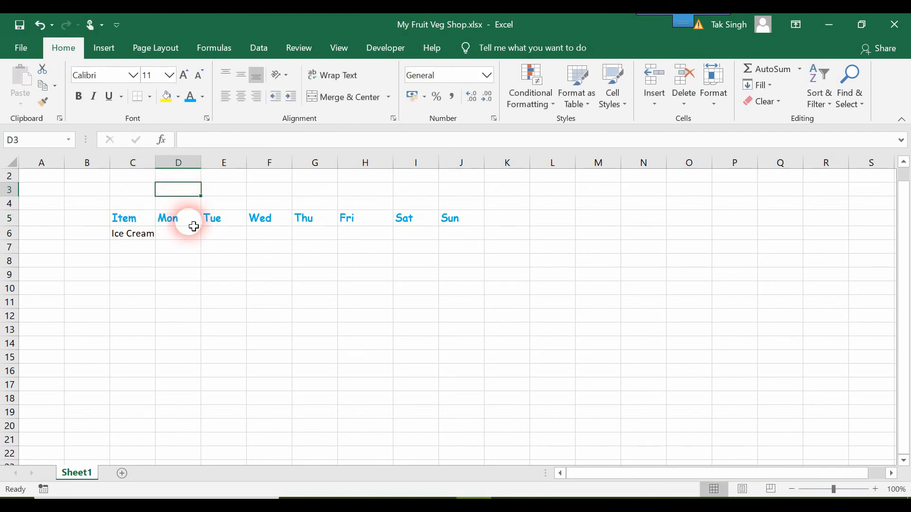
left_click(133, 219)
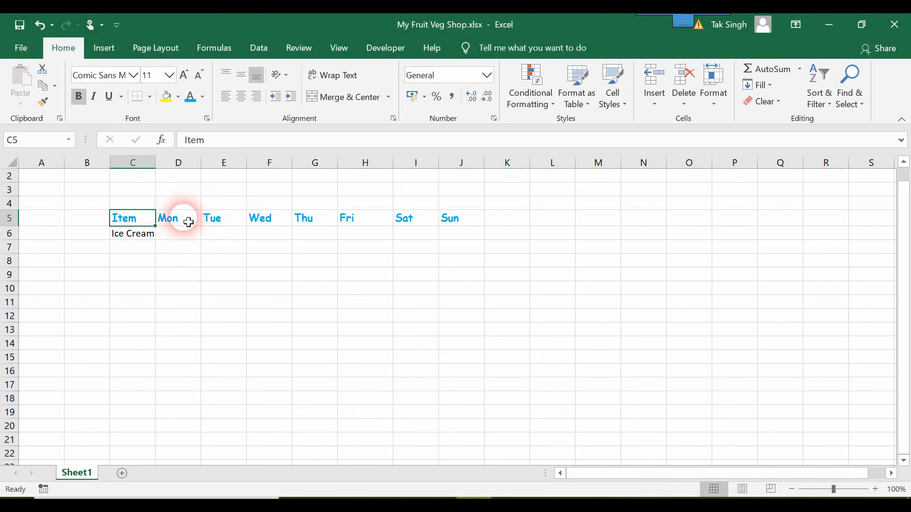
left_click(234, 222)
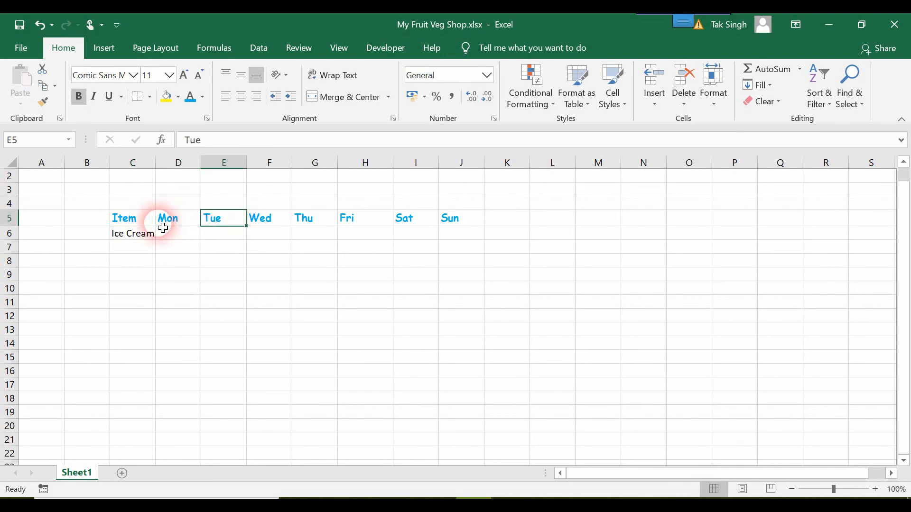
left_click(135, 221)
Enter the sample texts "asas" in C8, "sffd" in C10 and "gd" in C13
left_click(131, 262)
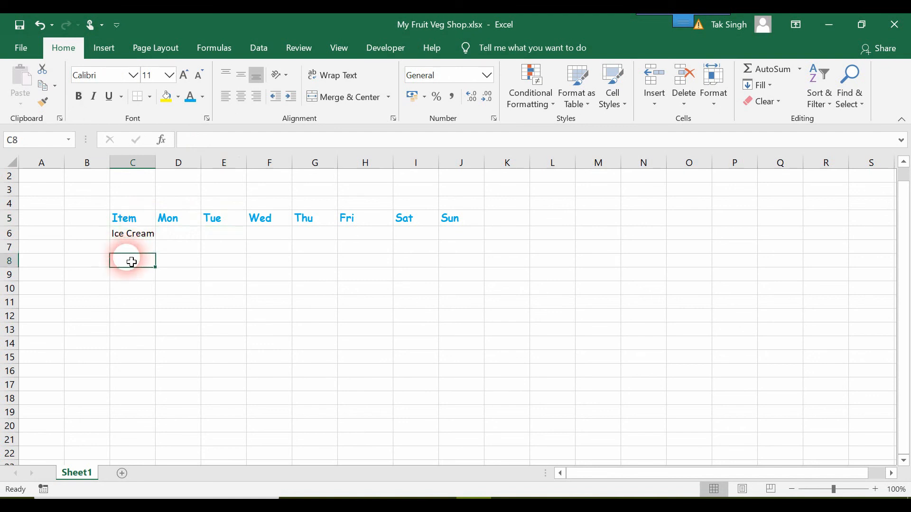
type("asas")
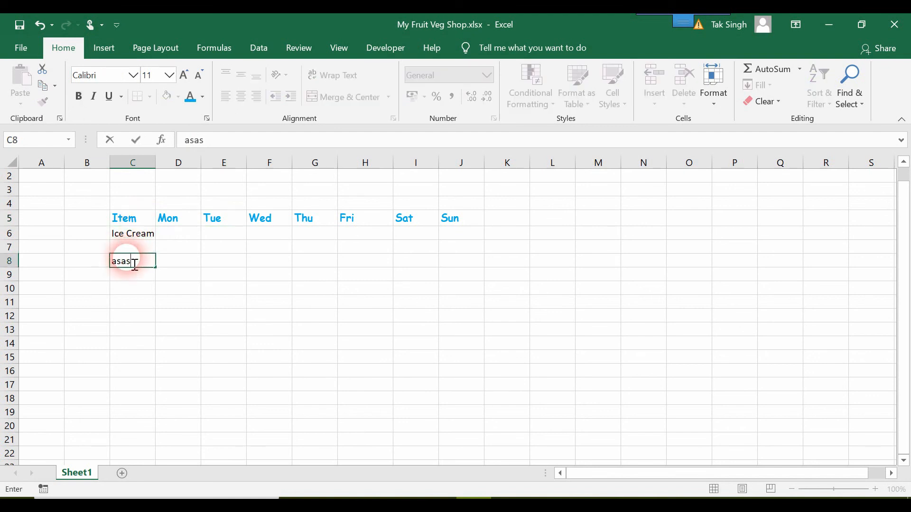
left_click(132, 290)
type("sffd")
left_click(126, 329)
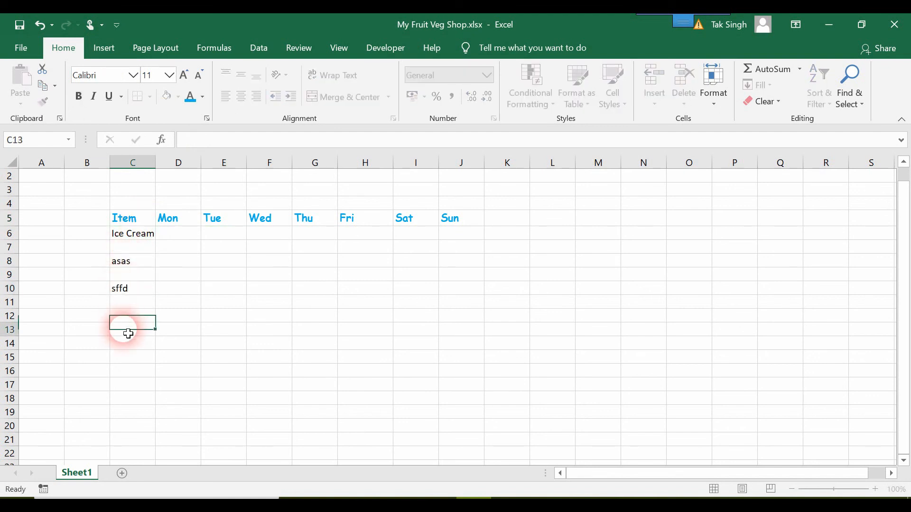
type("gd")
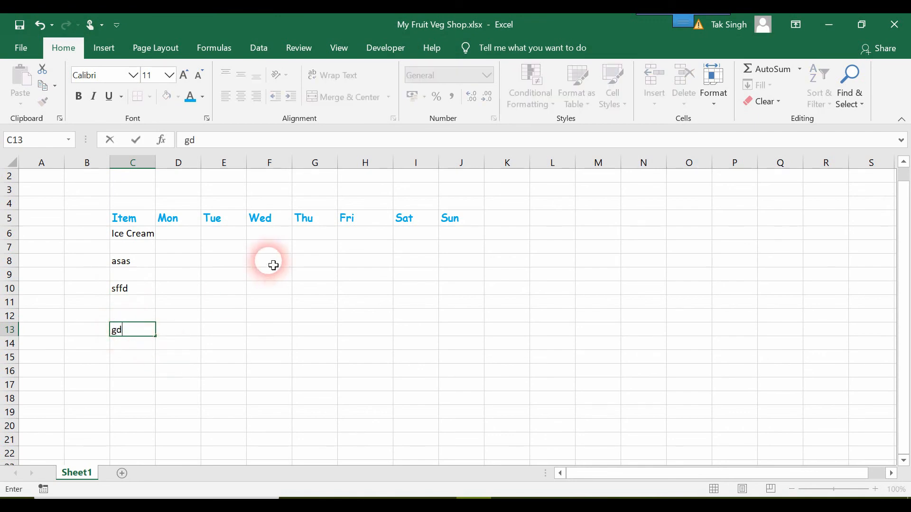
left_click_drag(271, 263, 122, 207)
left_click_drag(270, 290, 144, 223)
left_click(226, 264)
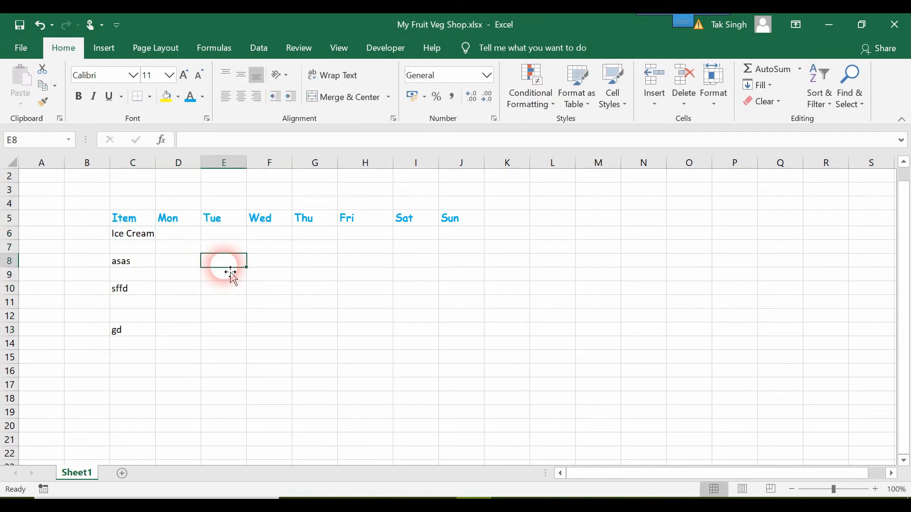
Copy the formatting of the "Item" heading in C5 onto the whole of column C with Format Painter
left_click(132, 219)
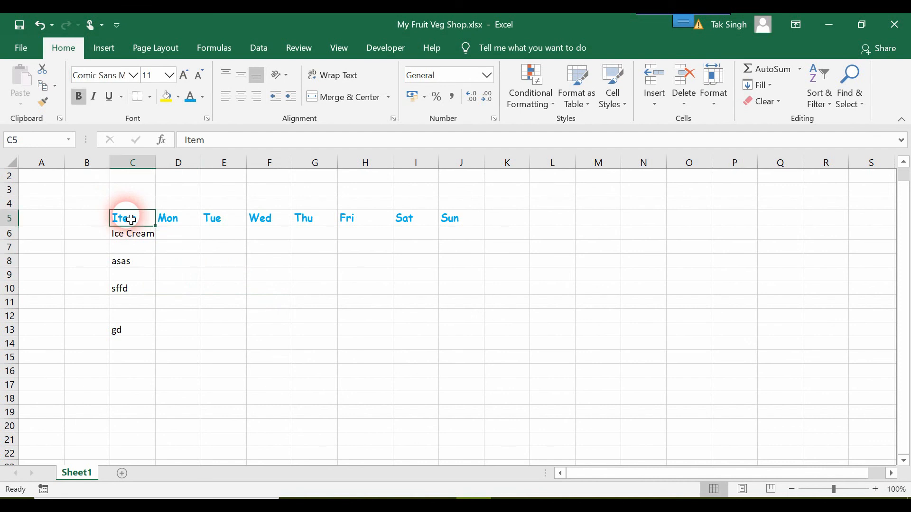
left_click(43, 100)
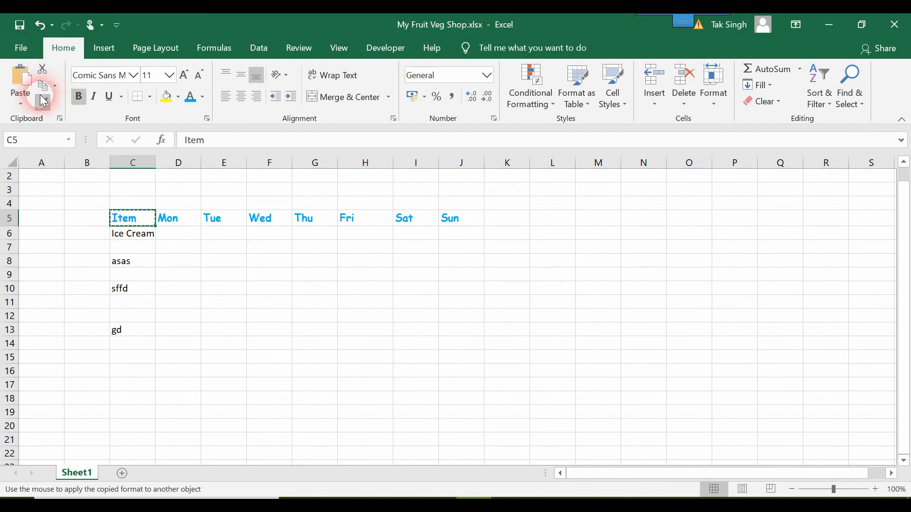
left_click(145, 162)
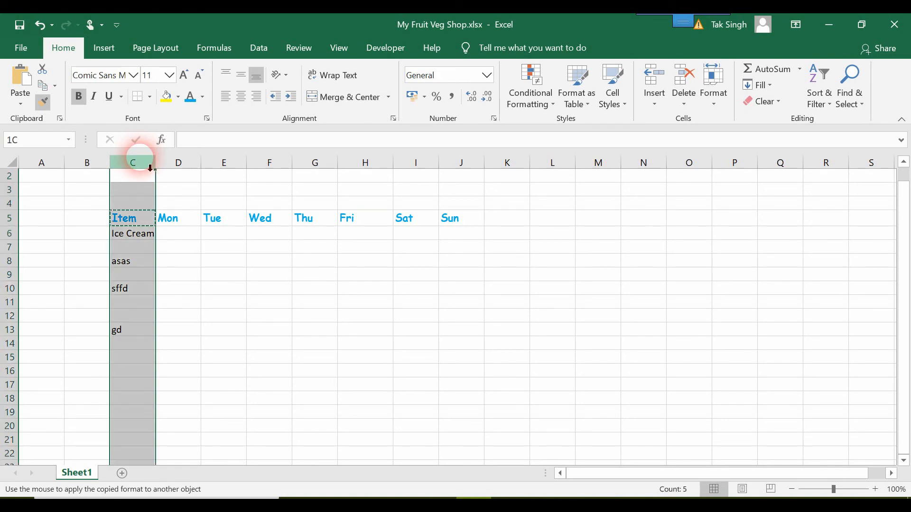
right_click(476, 371)
key("Escape")
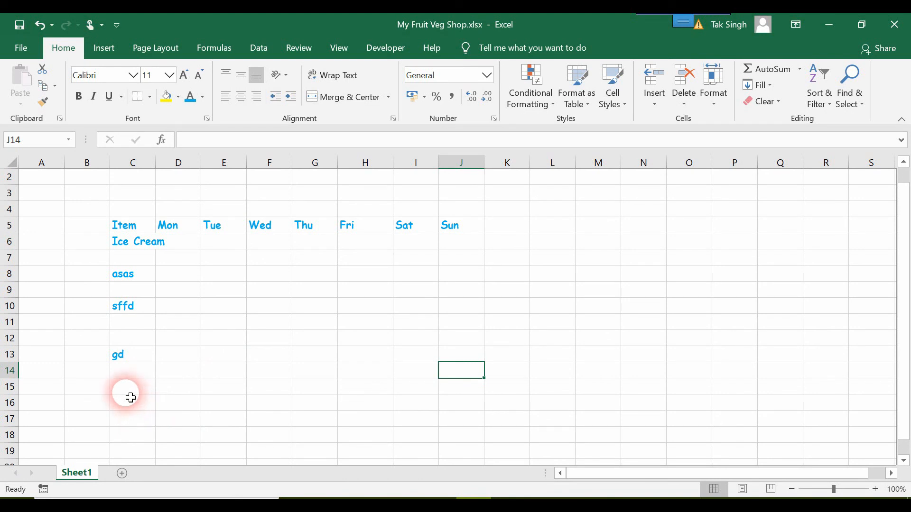
Enter the text "new Data" in C18 of the formatted column
left_click(134, 433)
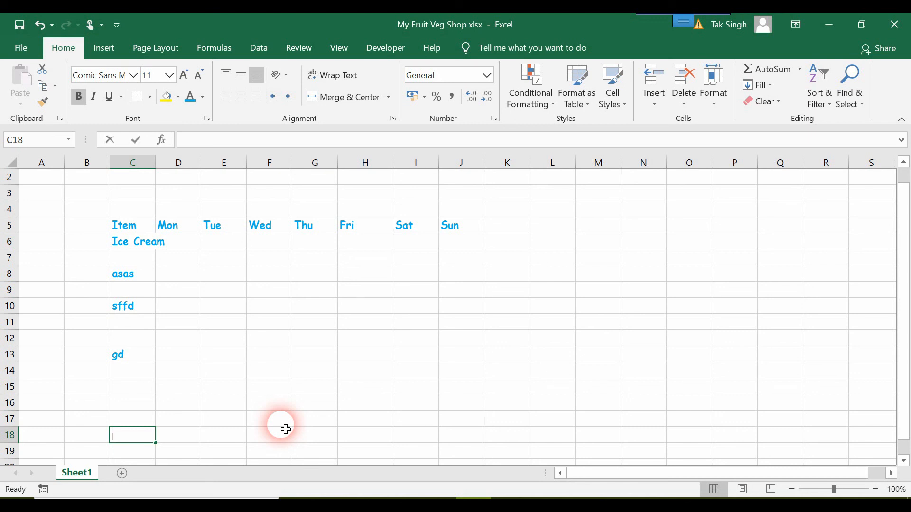
type("new Data")
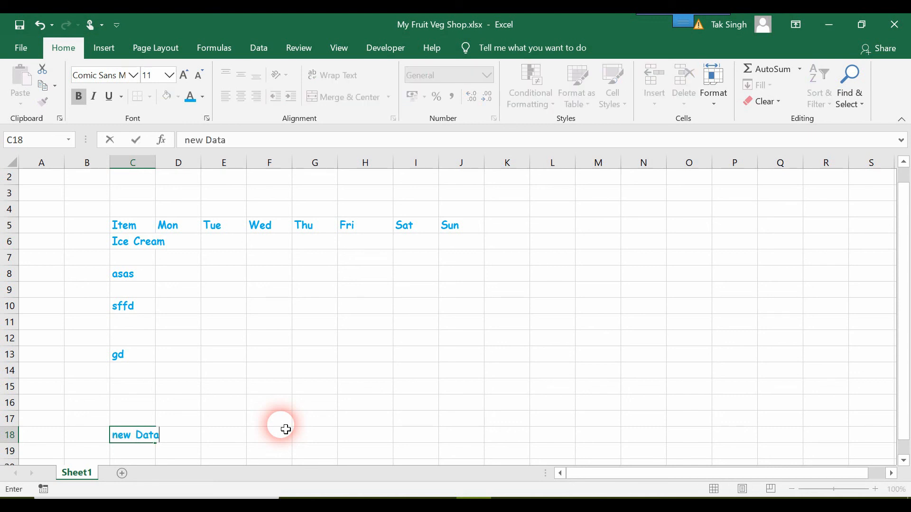
key("Return")
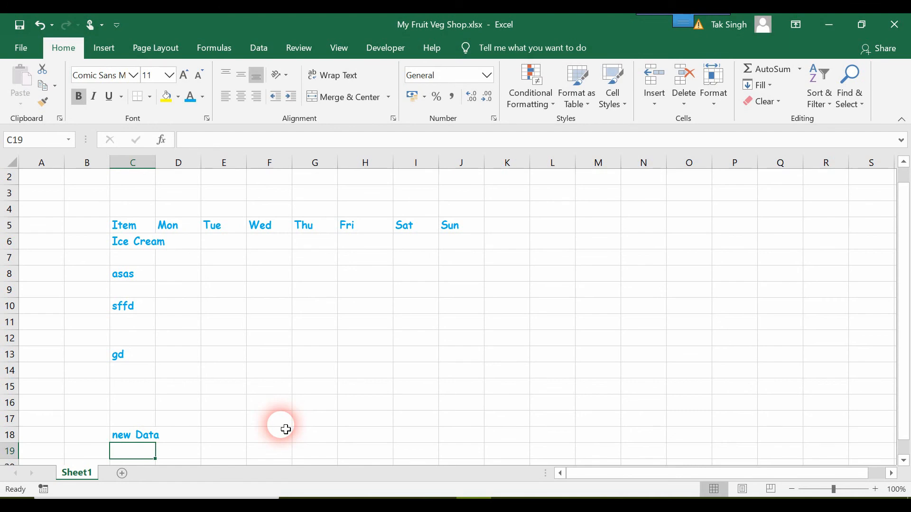